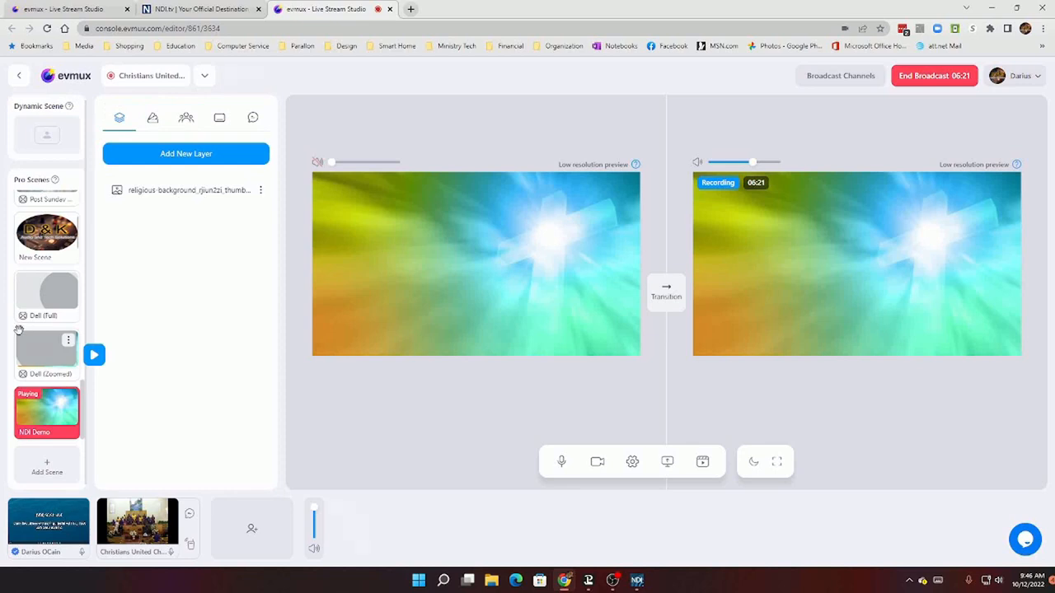
Step: Load the Scripture (Presen...) pro scene into the preview and transition it to the live output
scroll(23, 330, up, 3)
scroll(23, 322, up, 5)
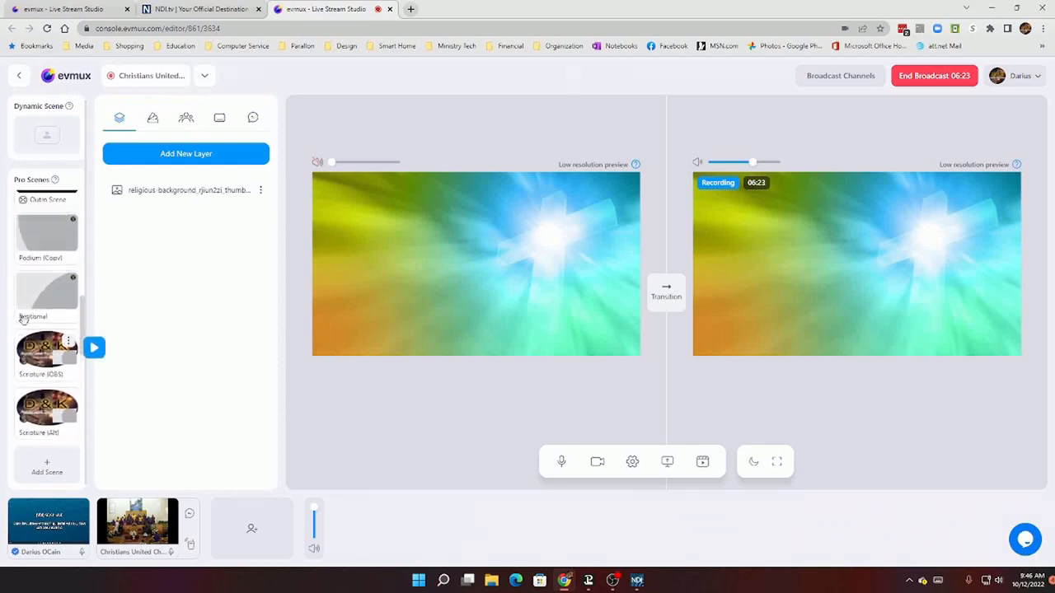
scroll(41, 295, up, 3)
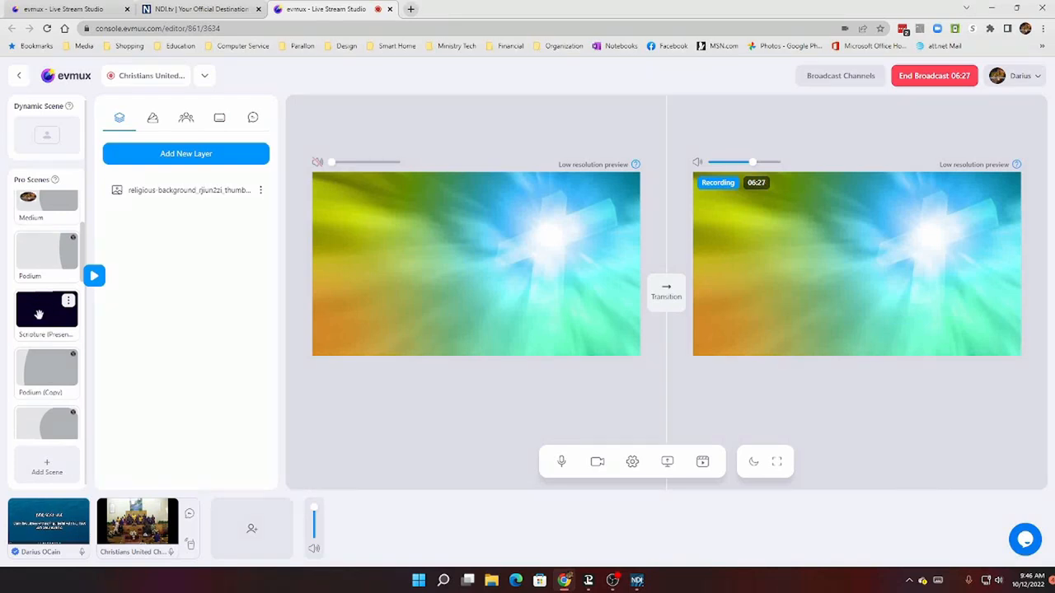
click(37, 313)
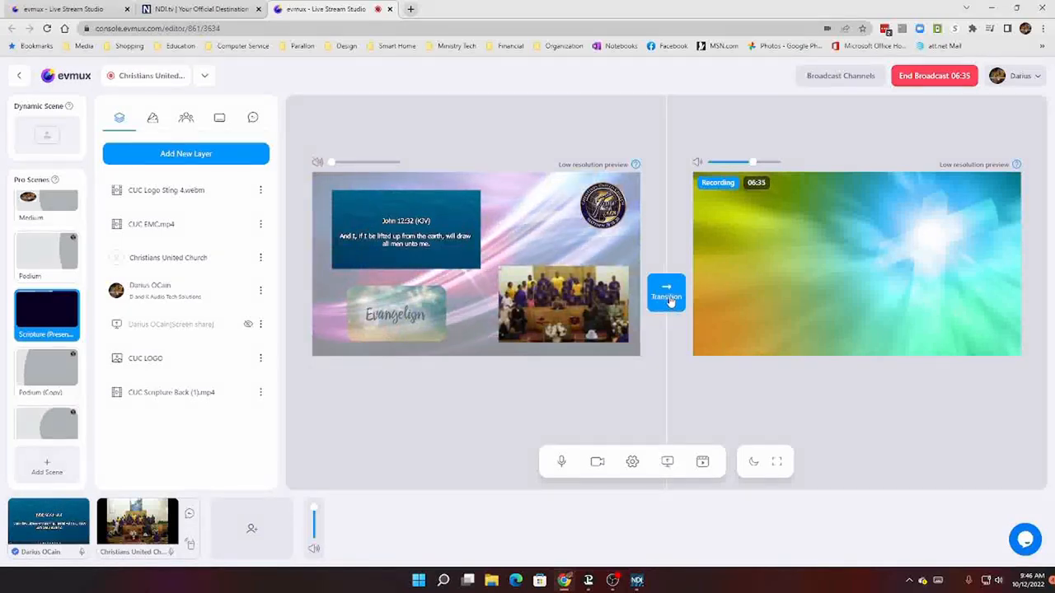
click(666, 294)
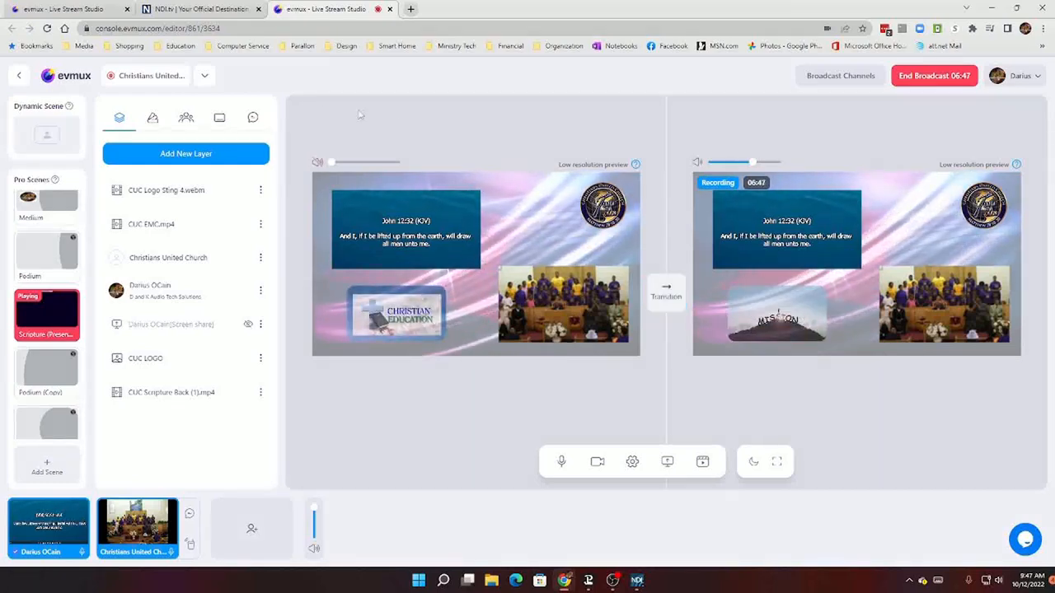
Step: Switch to the NDI website, open its NDI Tools page and look over the listed applications
click(195, 9)
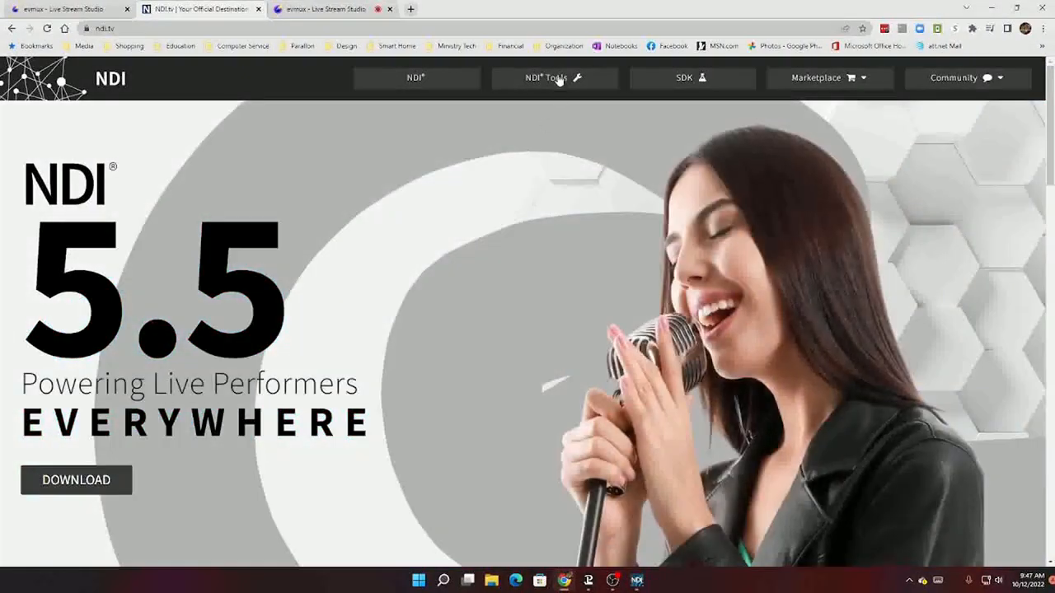
click(559, 81)
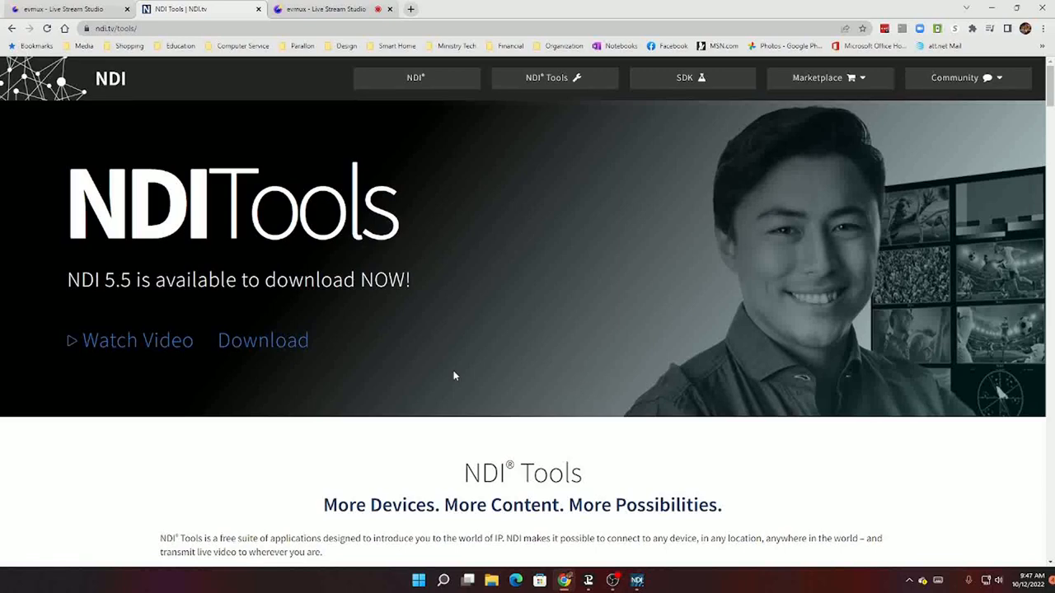
scroll(453, 376, down, 3)
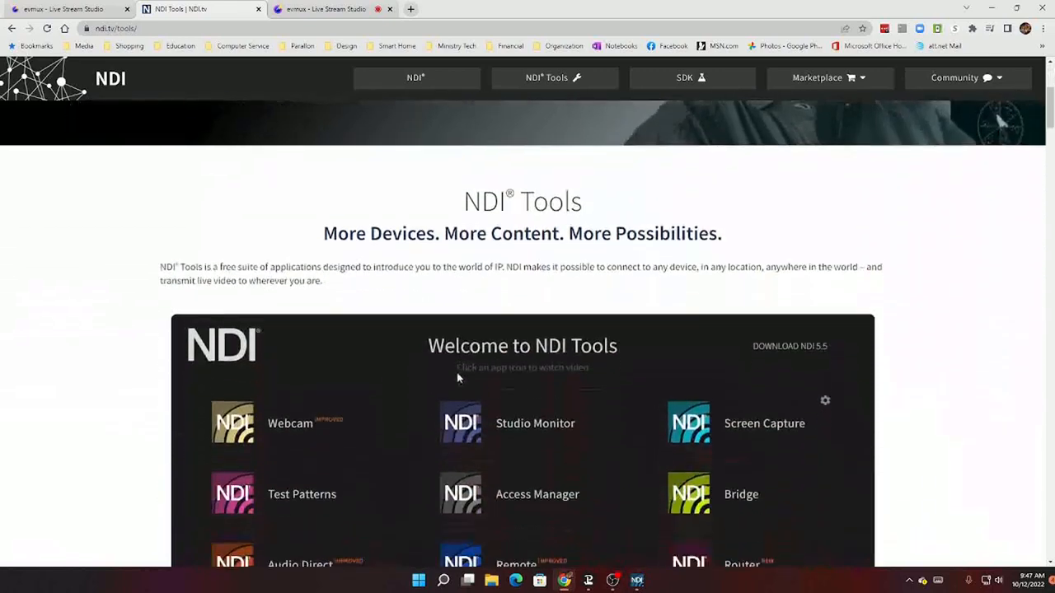
scroll(458, 378, down, 2)
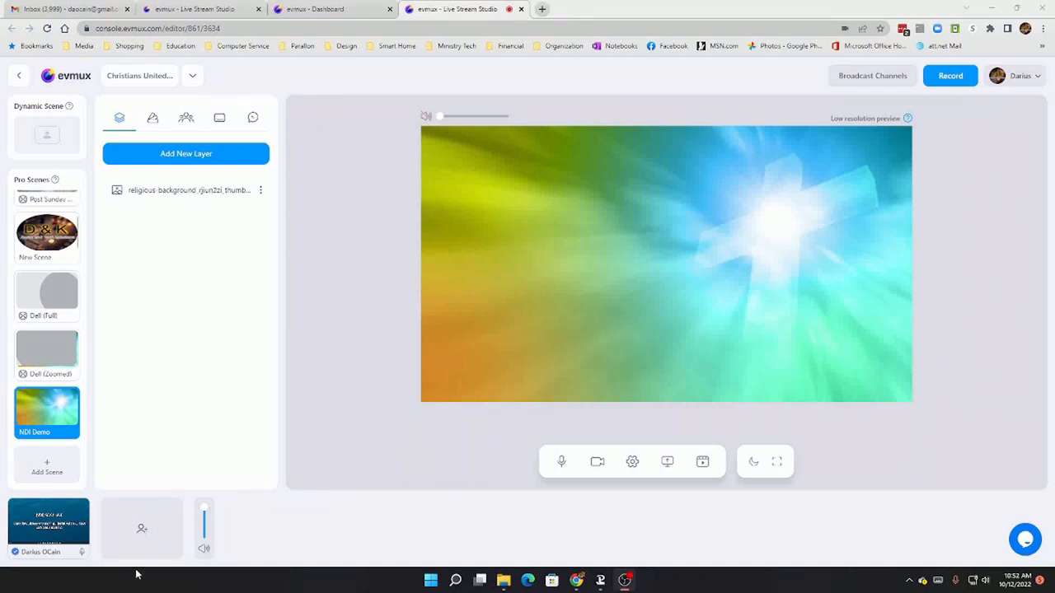
Step: Bring up the NDI Webcam utility running in the background and expand it to show all four video channels
click(910, 582)
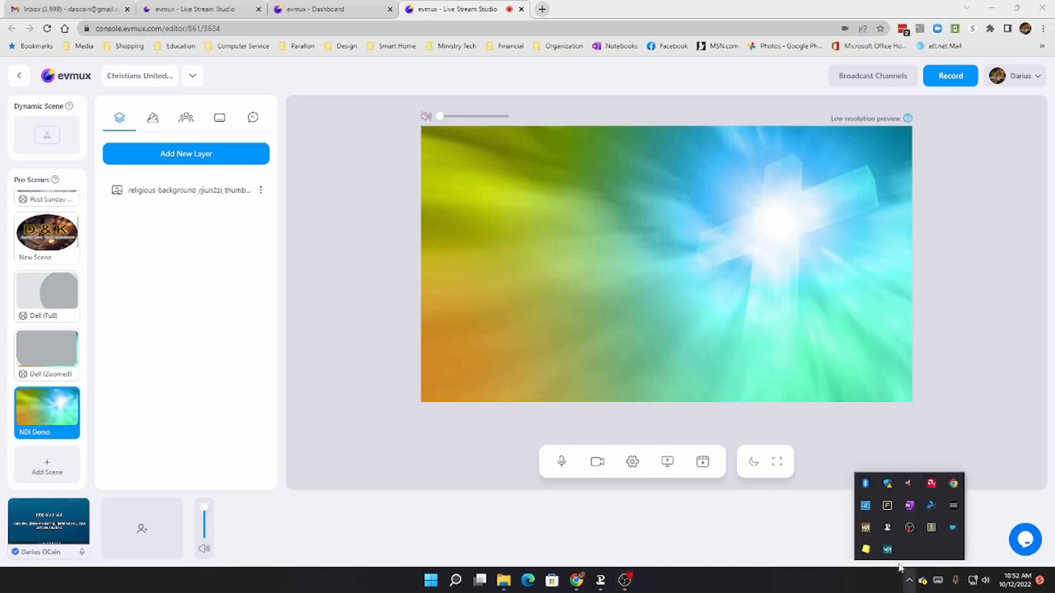
click(866, 530)
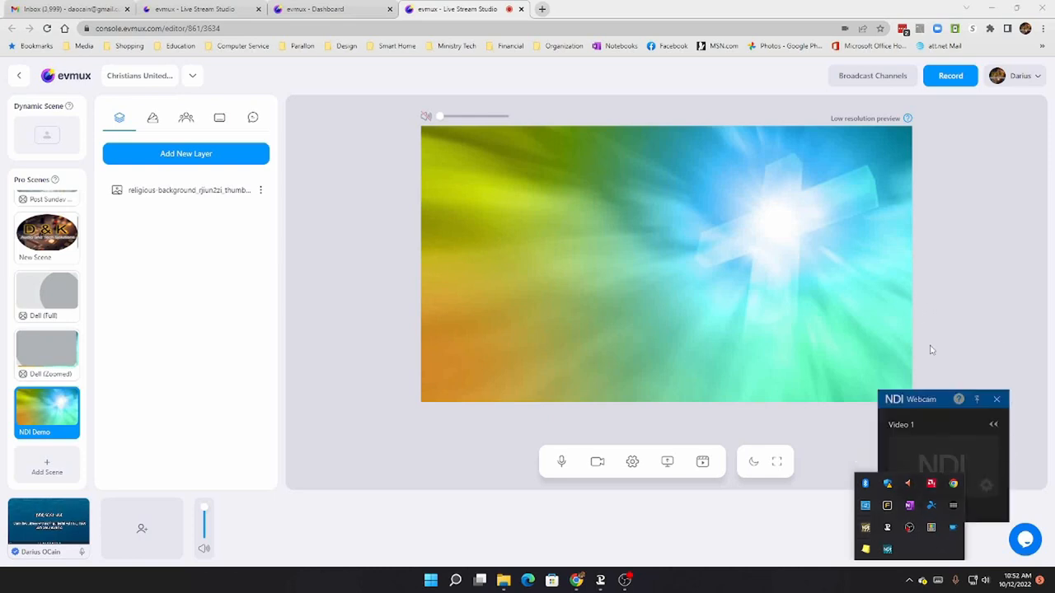
click(934, 401)
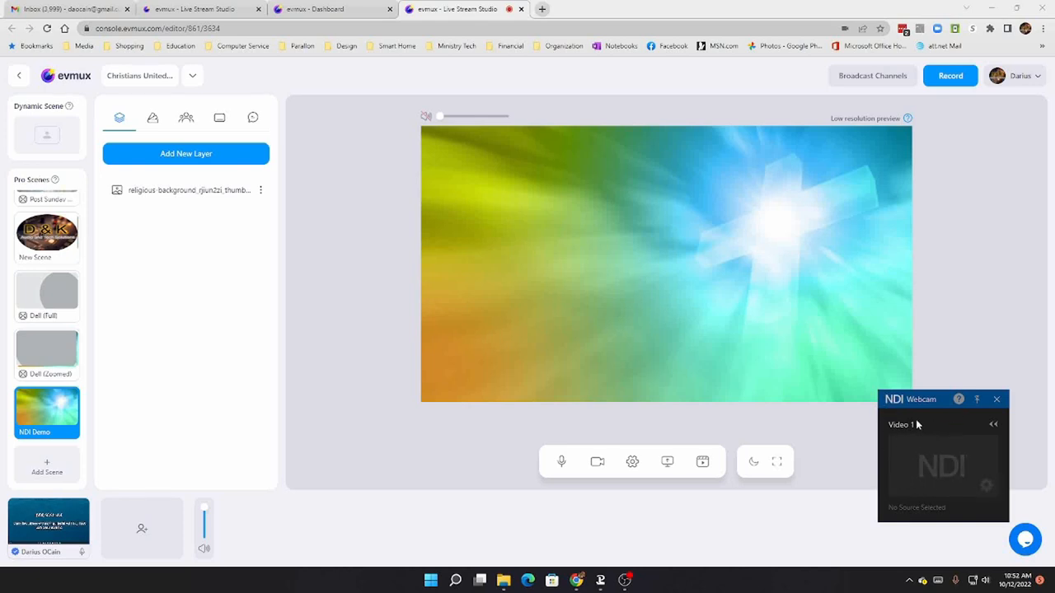
click(993, 425)
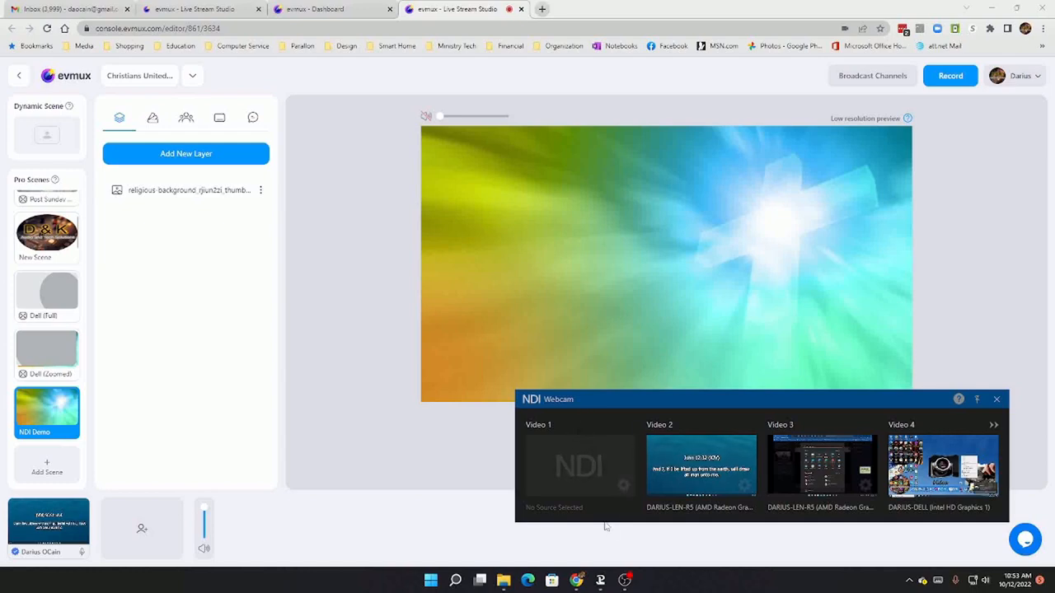
Step: Assign the LOCALHOST XT1650 source to Video 1 in NDI Webcam and return to the evmux studio
click(624, 488)
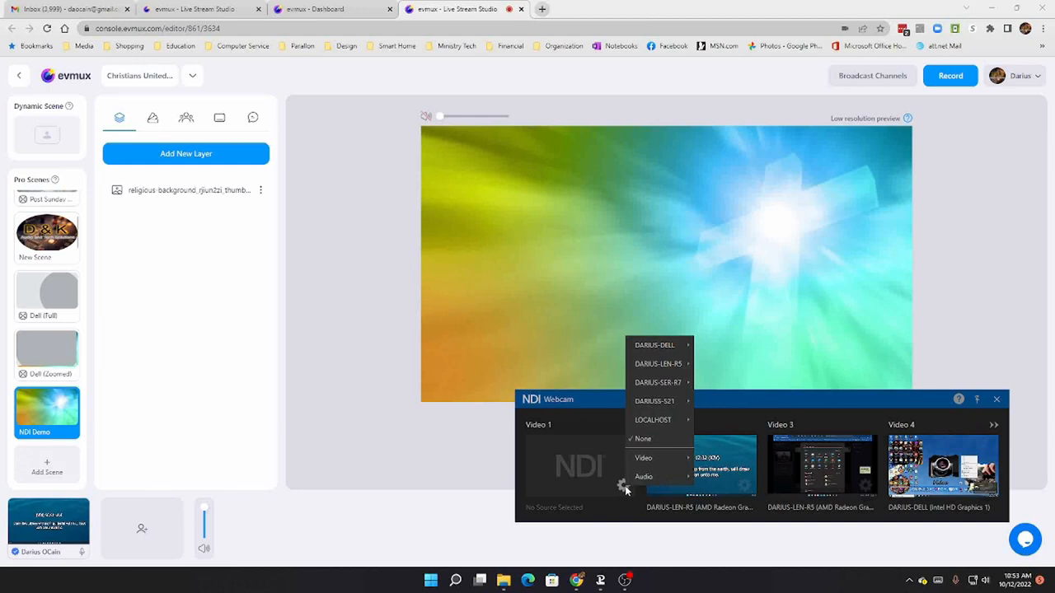
mouse_move(647, 418)
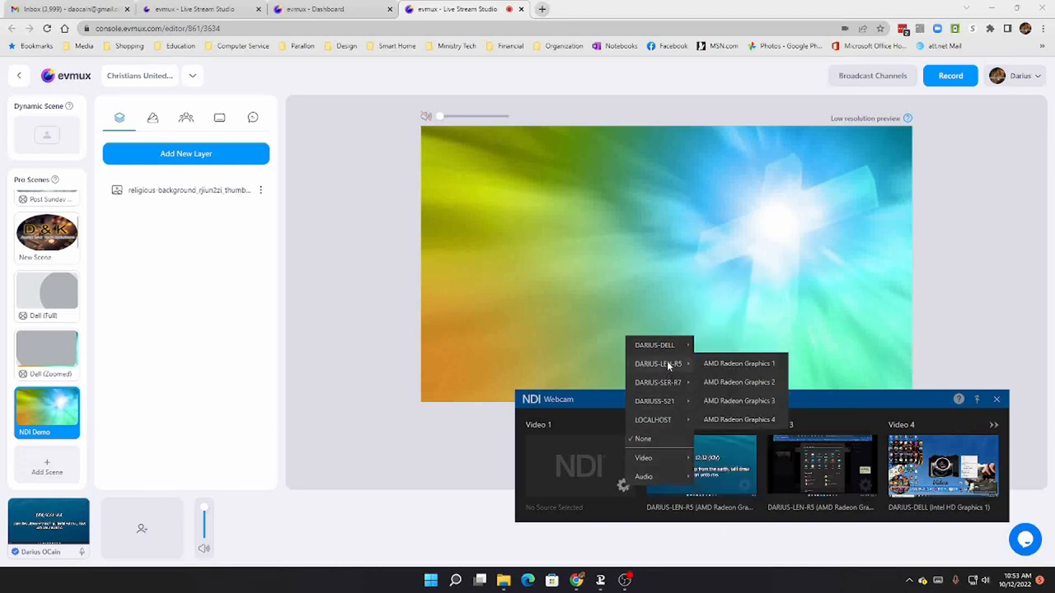
mouse_move(670, 349)
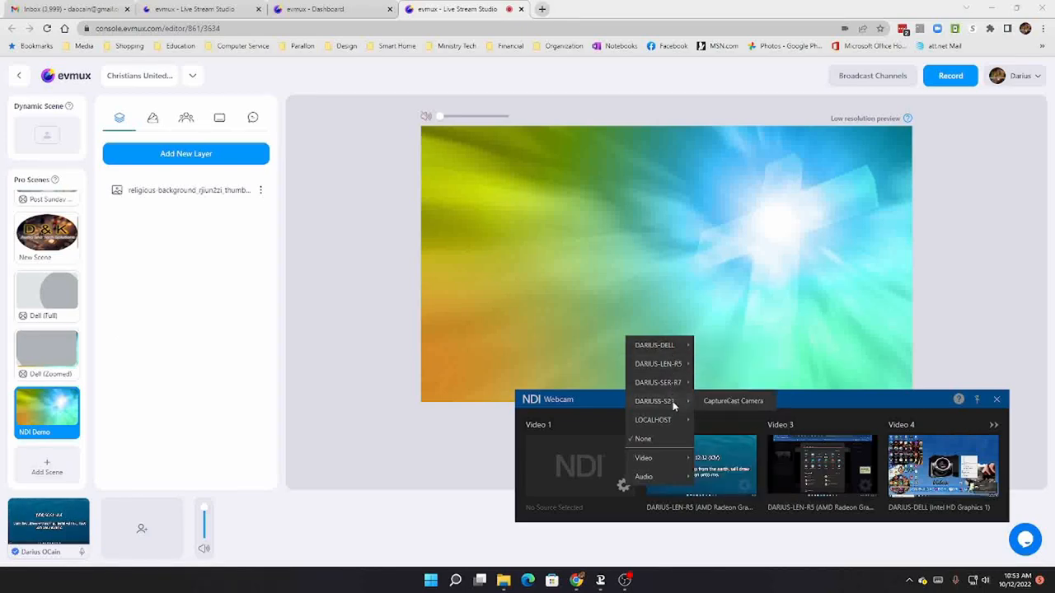
mouse_move(674, 368)
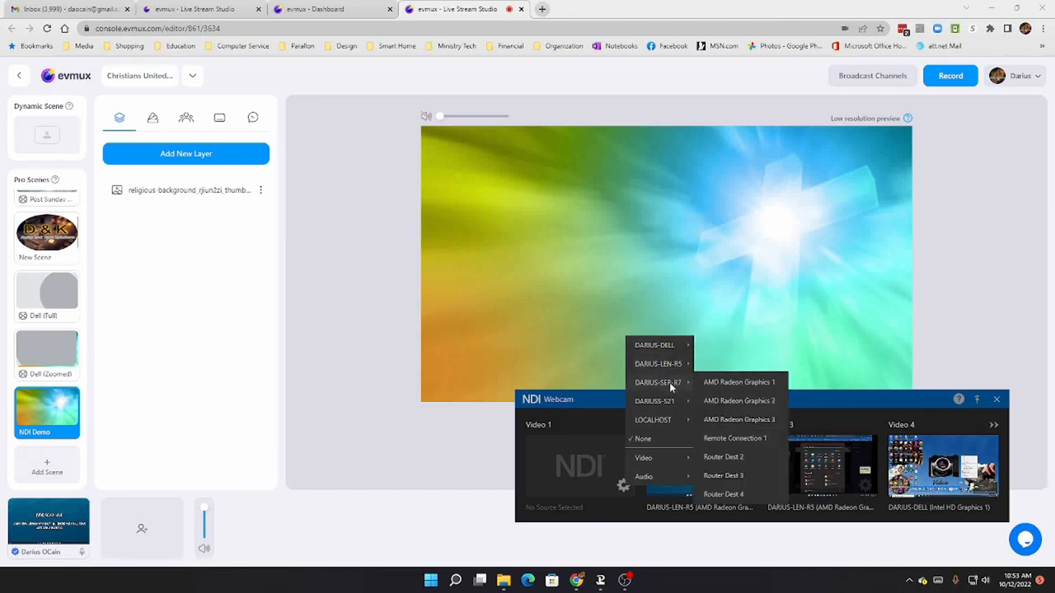
mouse_move(670, 402)
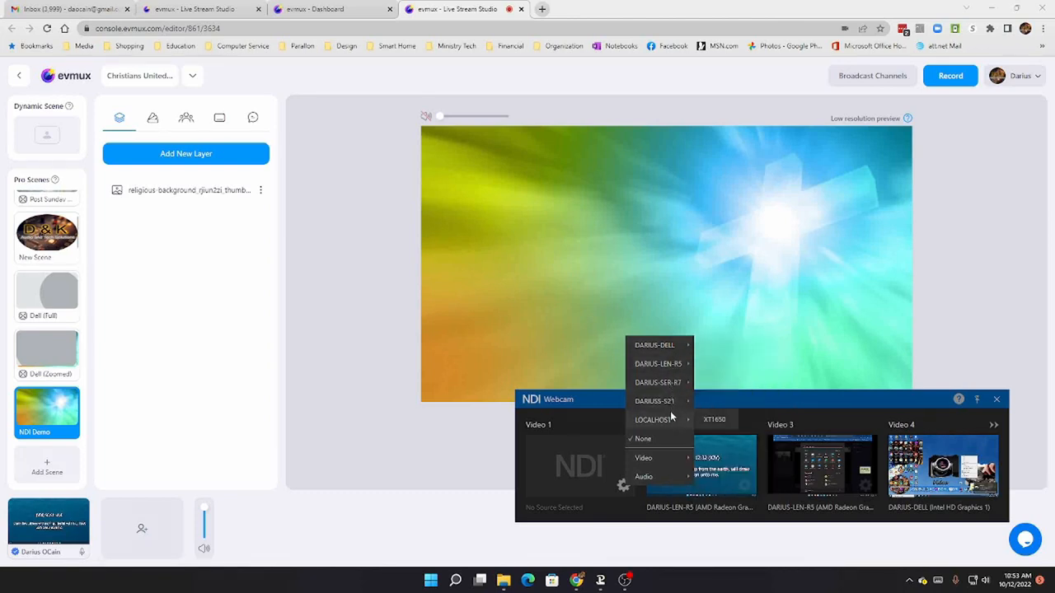
click(713, 420)
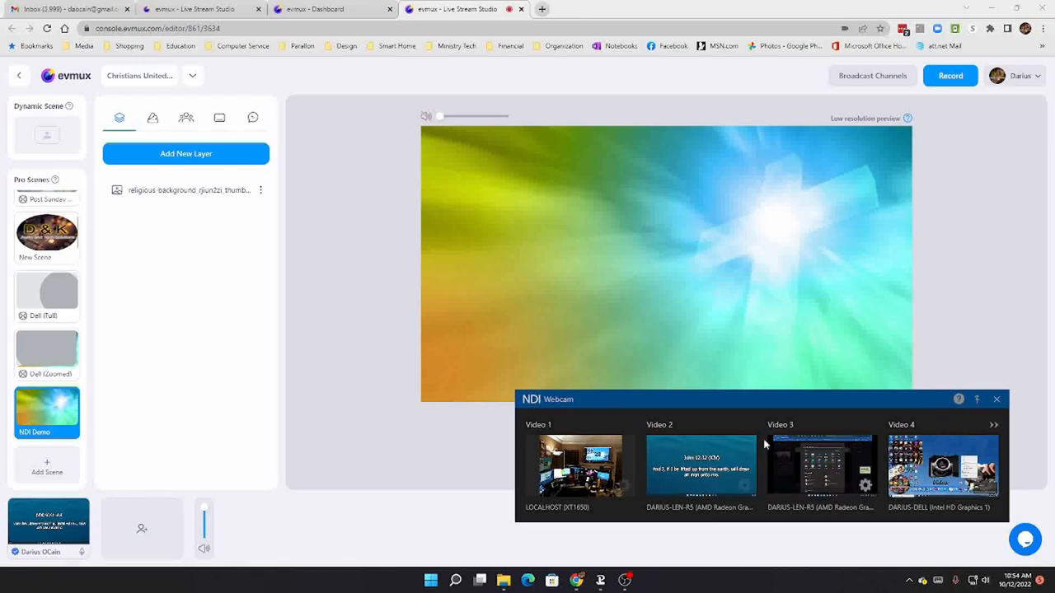
click(439, 523)
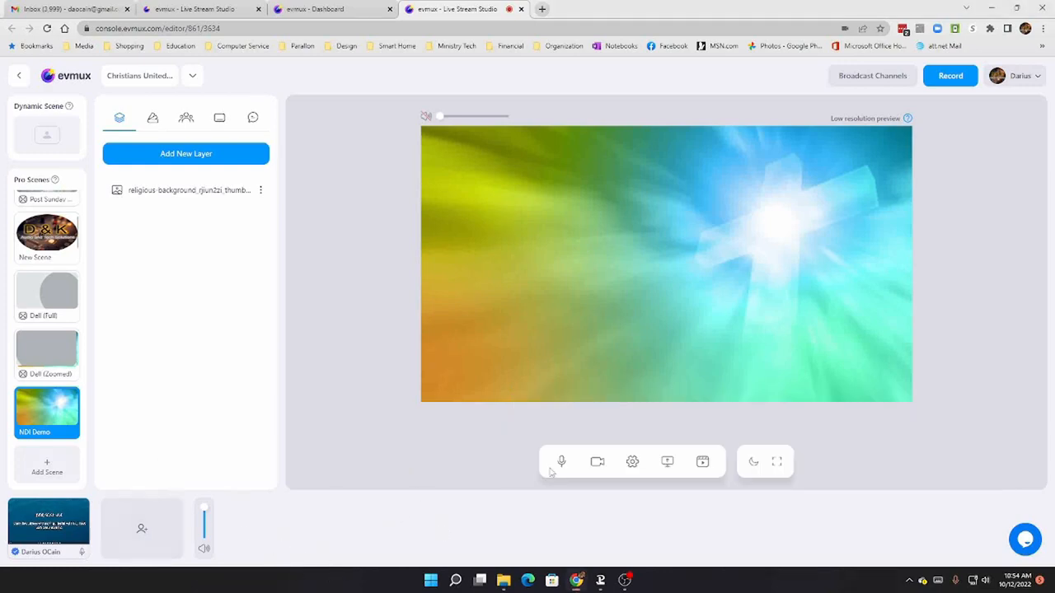
Step: Try NDI Webcam Video 3 as the studio's video input and switch back to NDI Webcam Video 2
click(633, 463)
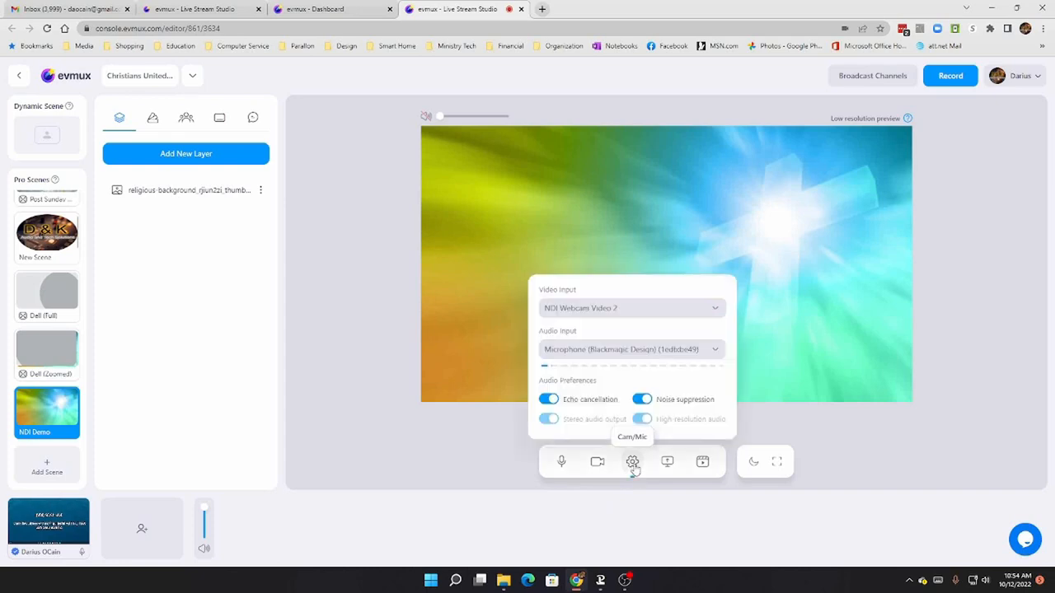
click(716, 310)
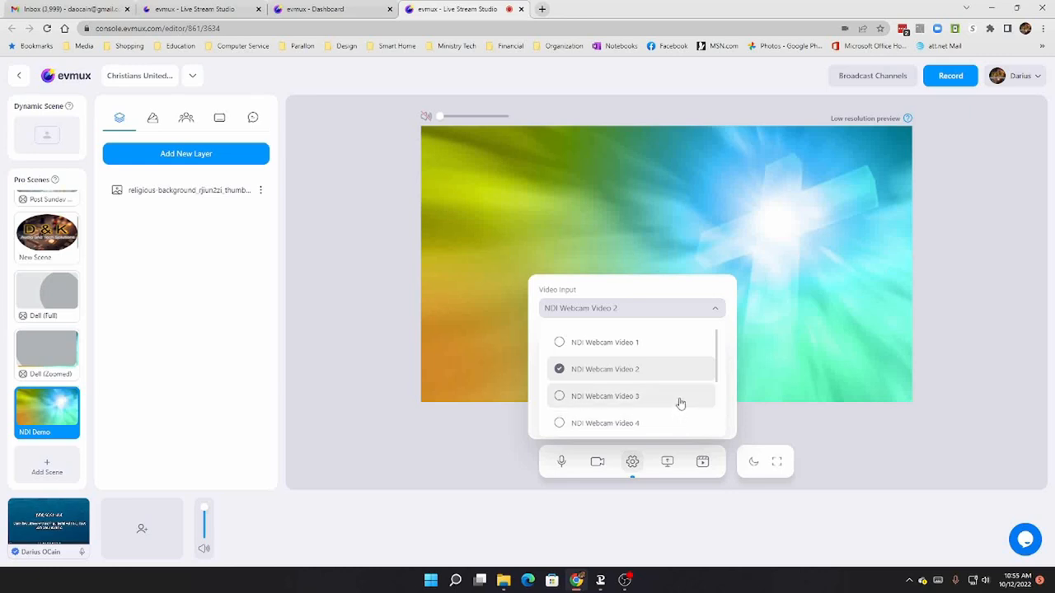
click(614, 404)
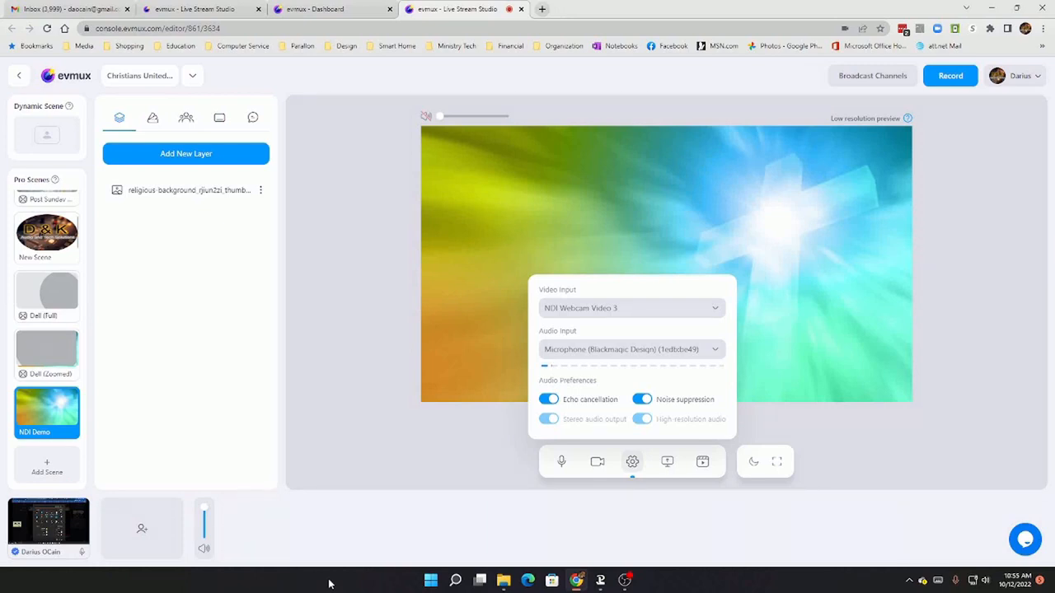
click(716, 311)
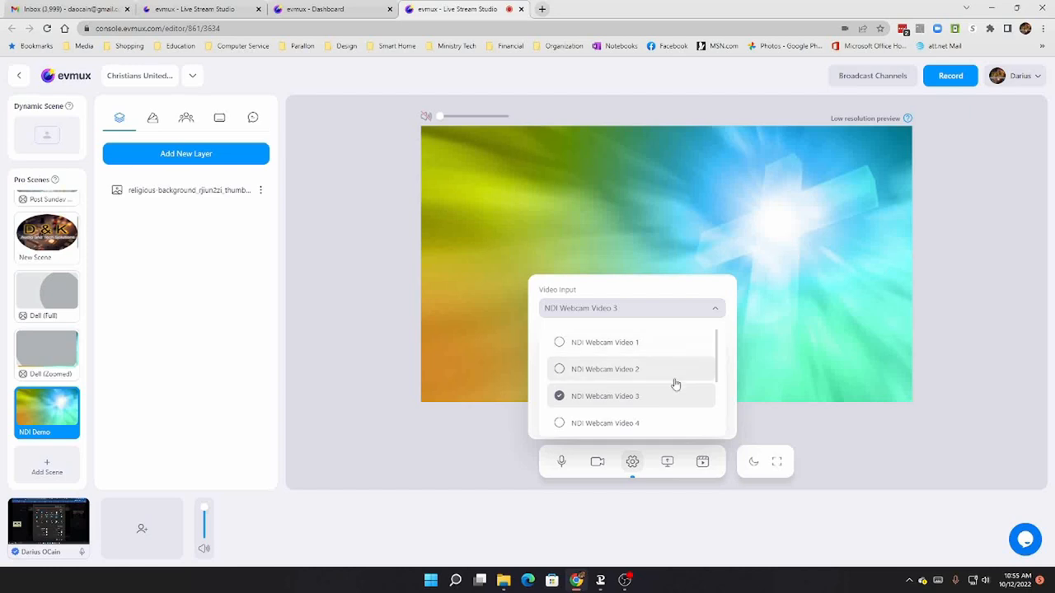
click(650, 379)
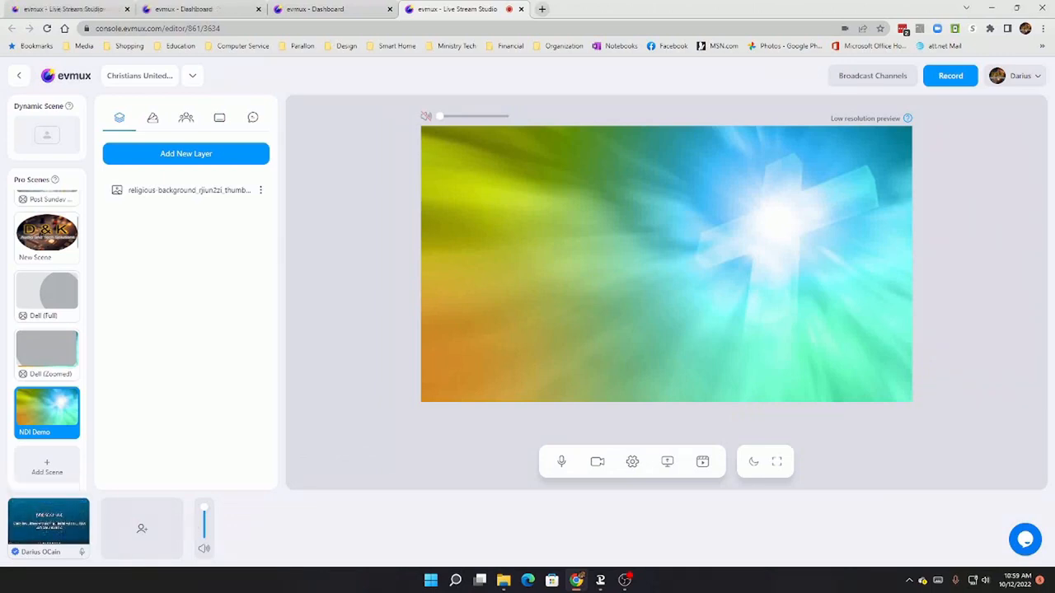
Step: Add the host's camera feed to the NDI Demo pro scene
mouse_move(82, 554)
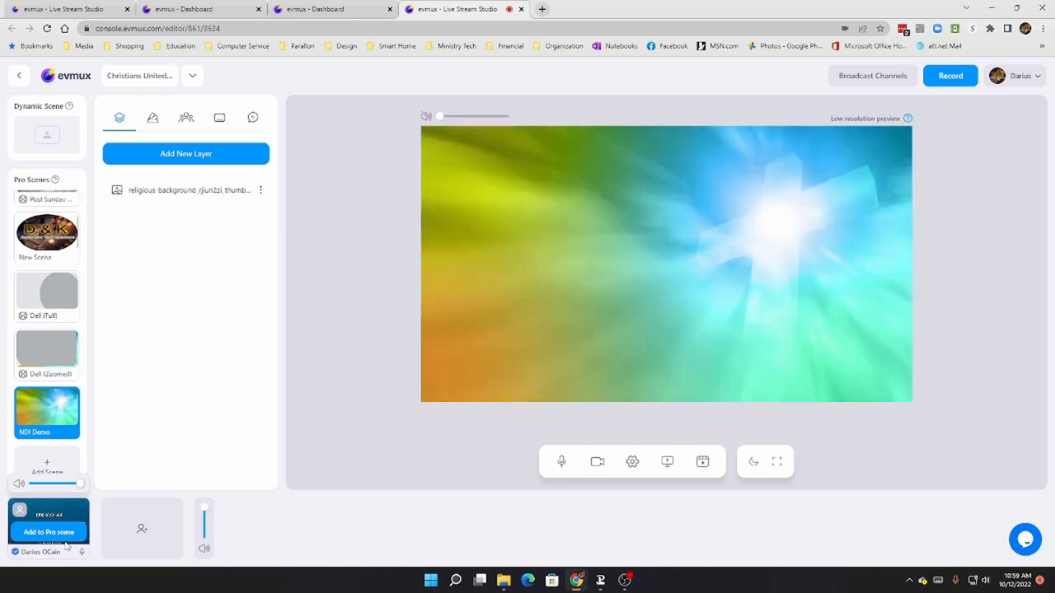
click(59, 539)
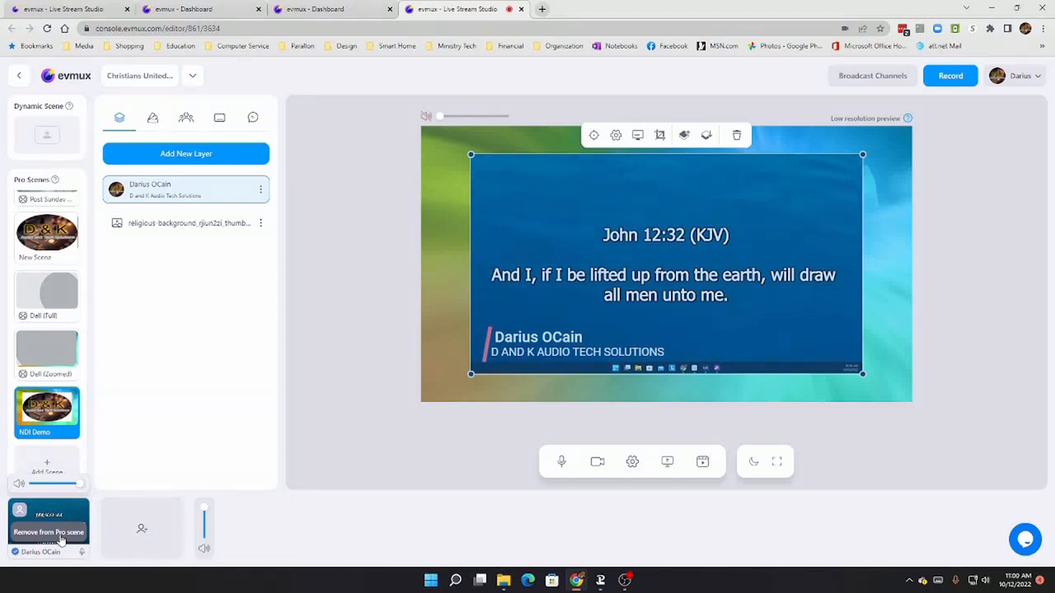
click(341, 287)
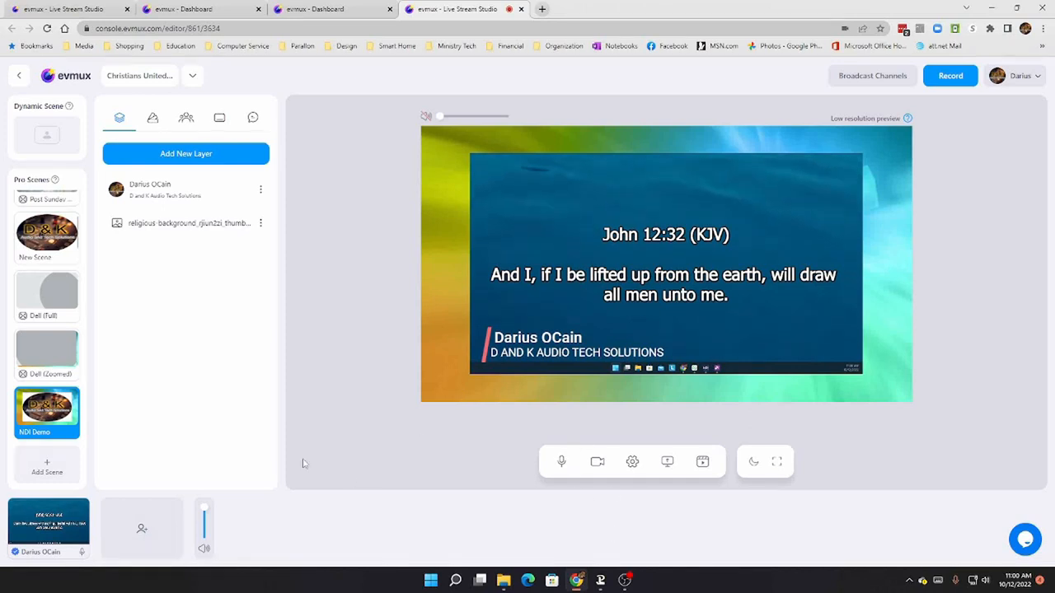
Step: Disable the name title animation on the host's camera layer
click(670, 303)
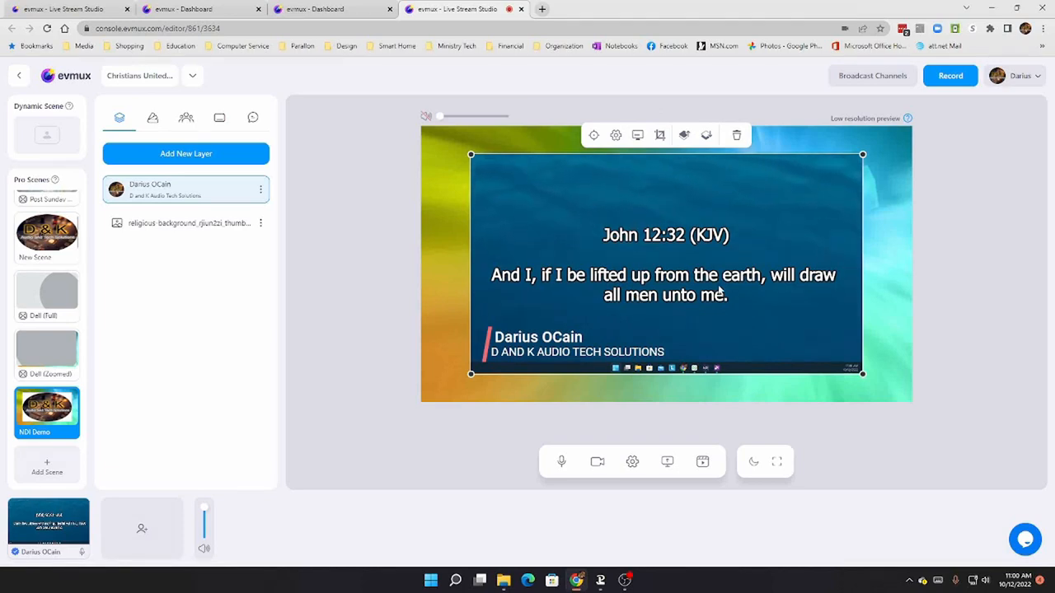
click(638, 135)
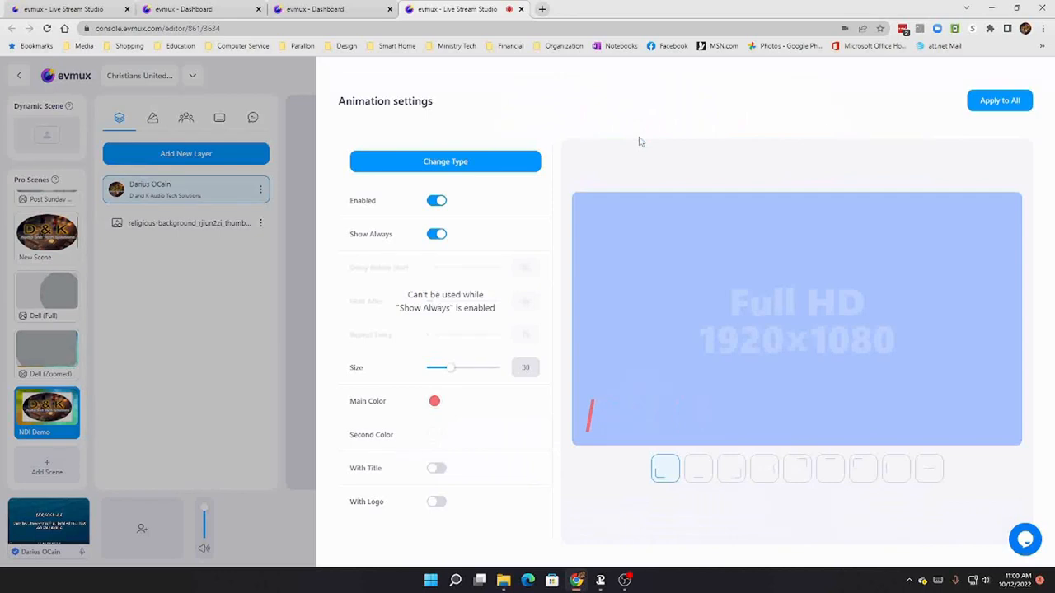
click(437, 201)
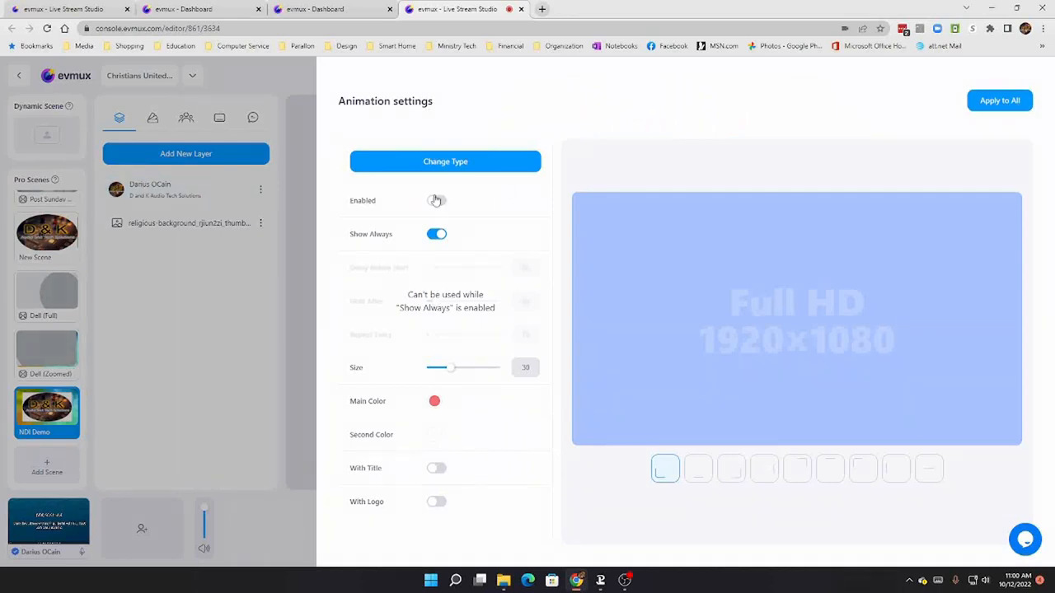
click(295, 231)
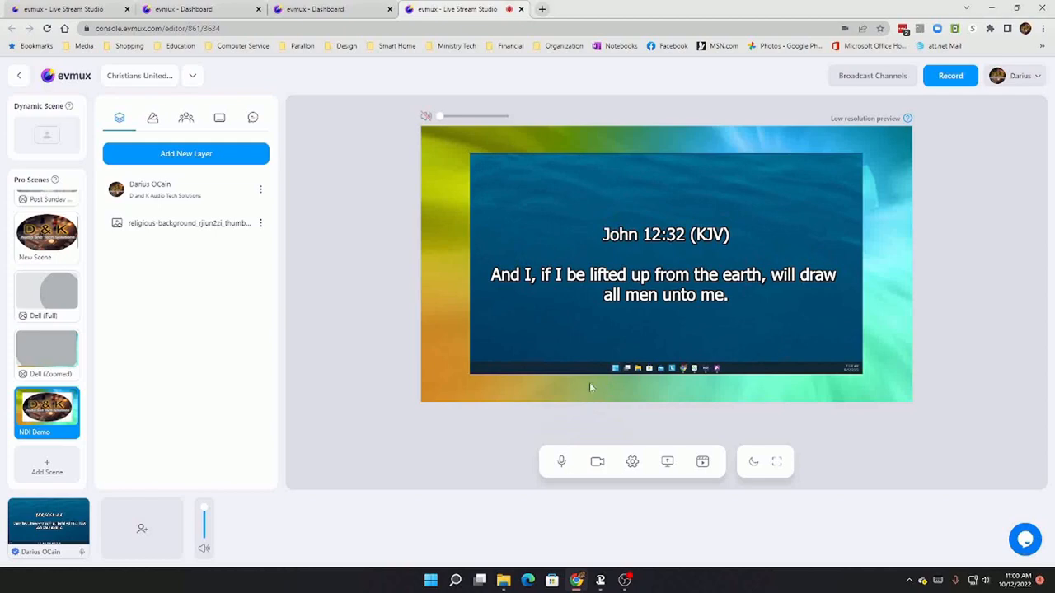
Step: Crop the host's camera layer slightly from its left and bottom edges to cut off the captured taskbar
click(593, 350)
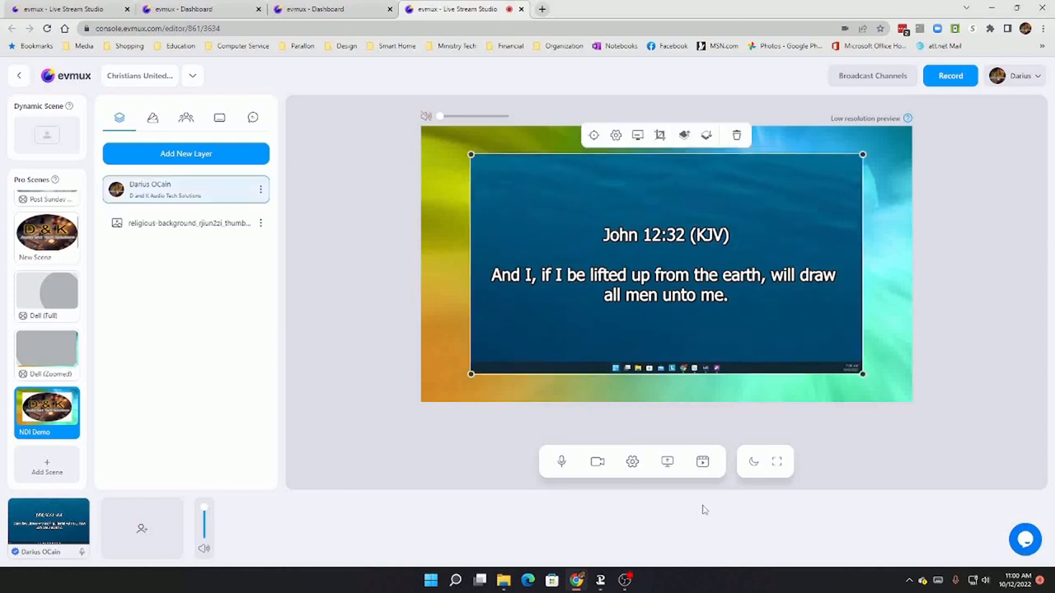
click(666, 137)
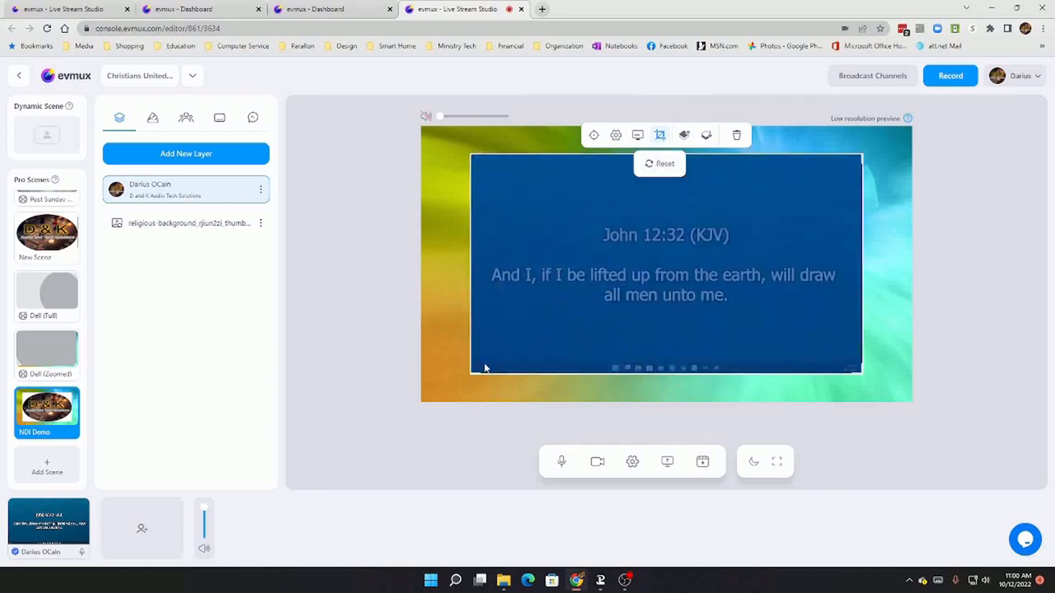
drag(477, 373, 481, 362)
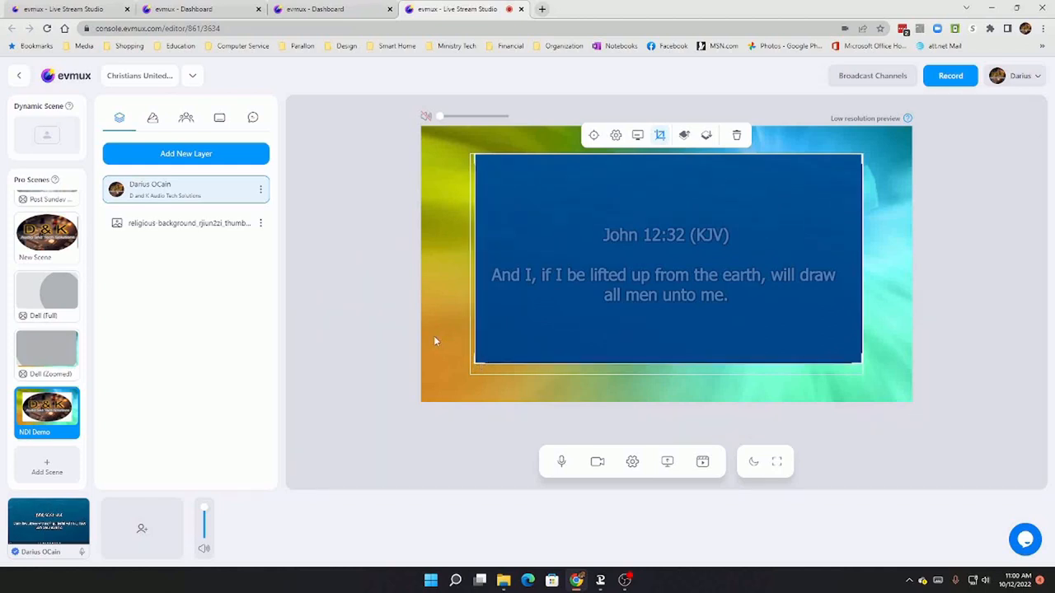
click(381, 327)
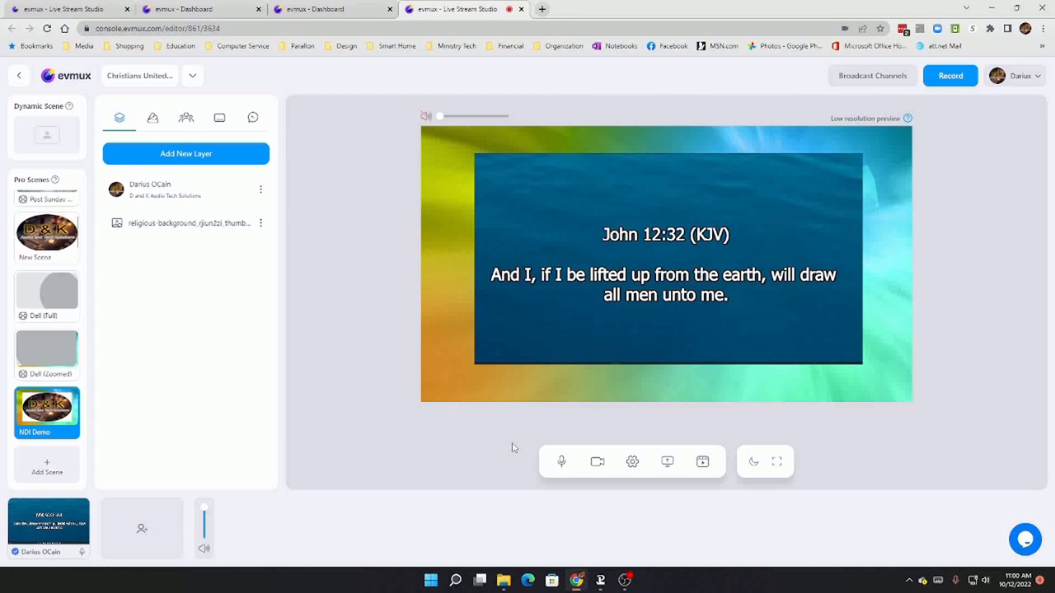